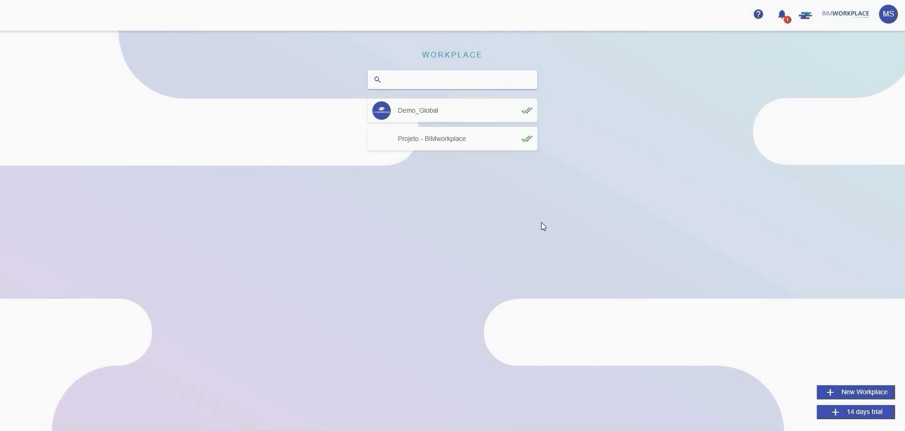
Step: Open the user settings and append a middle initial to the first name in the profile
{"action": "left_click", "coordinate": [838, 20]}
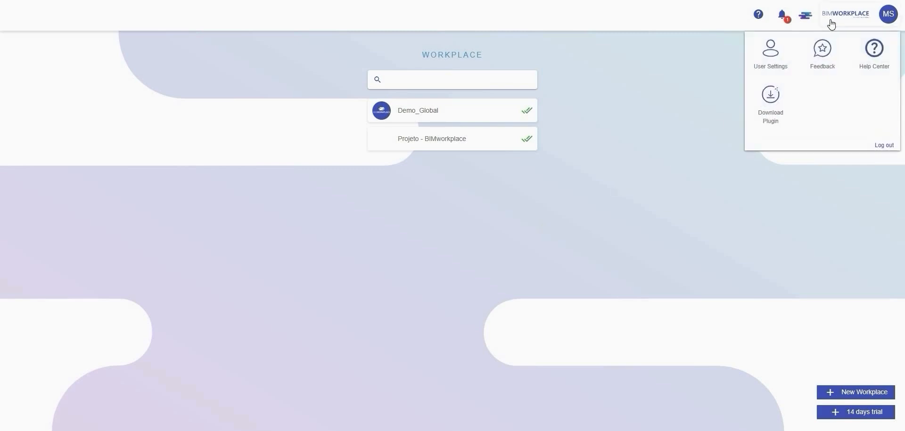
{"action": "left_click", "coordinate": [777, 51]}
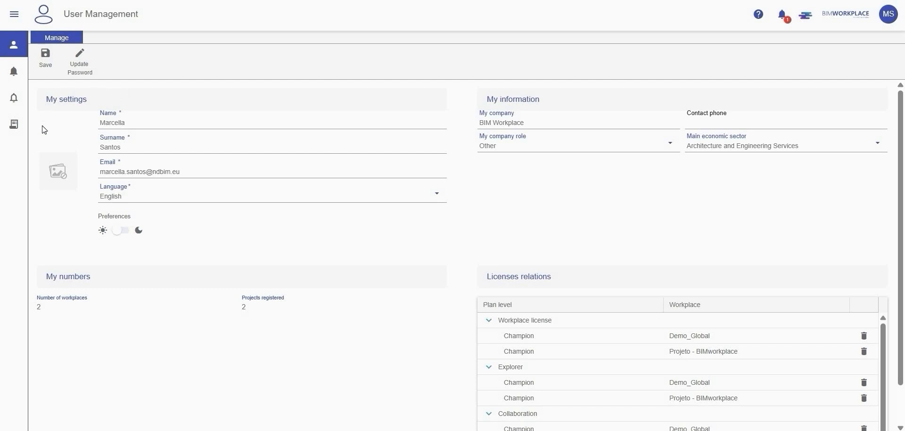
{"action": "left_click", "coordinate": [138, 121]}
{"action": "type", "text": "A."}
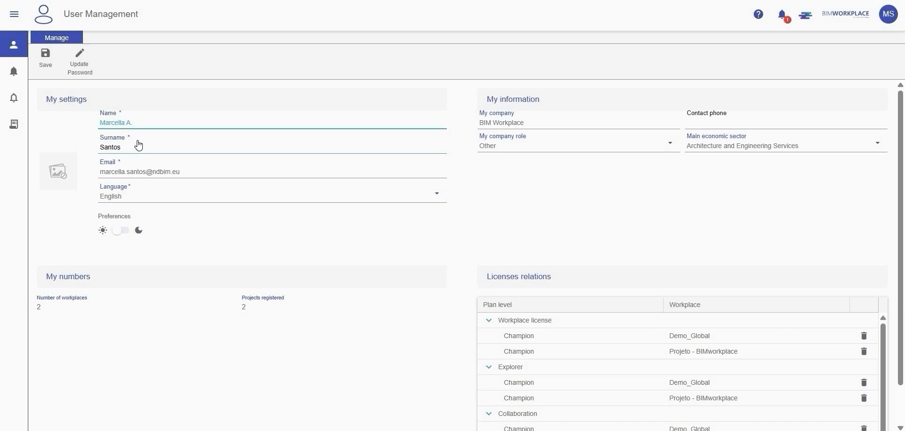
Step: Set the profile language to English, and open the profile picture file selection and cancel it
{"action": "left_click", "coordinate": [130, 197]}
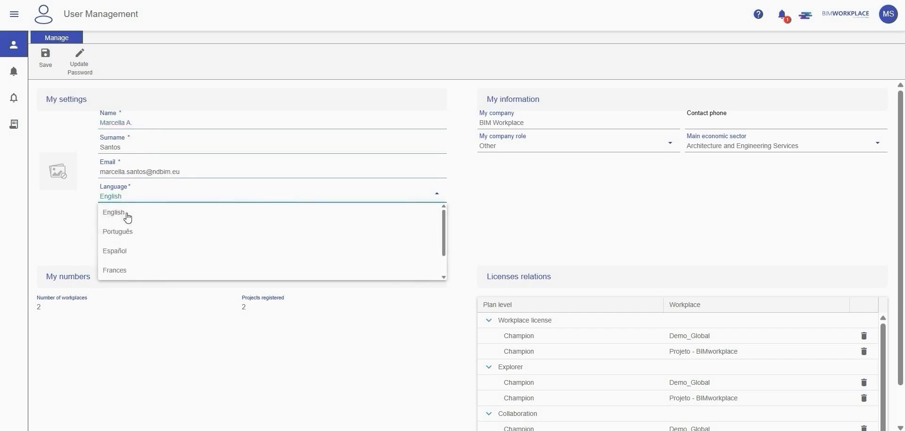
{"action": "left_click", "coordinate": [127, 216]}
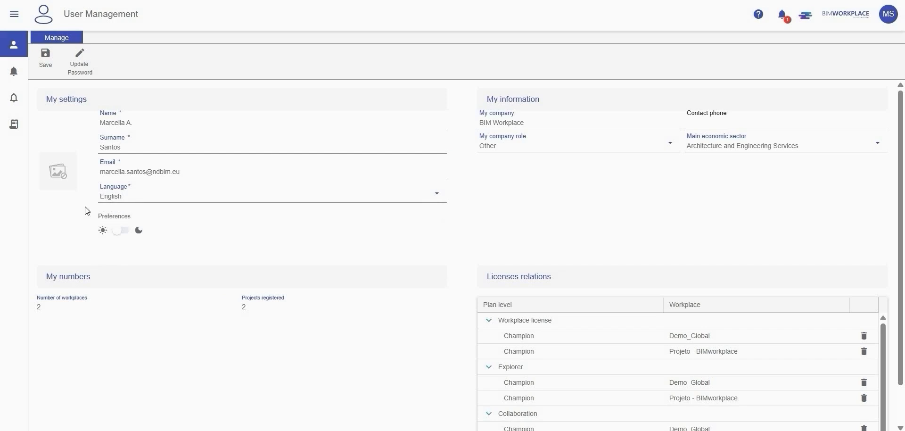
{"action": "left_click", "coordinate": [62, 163]}
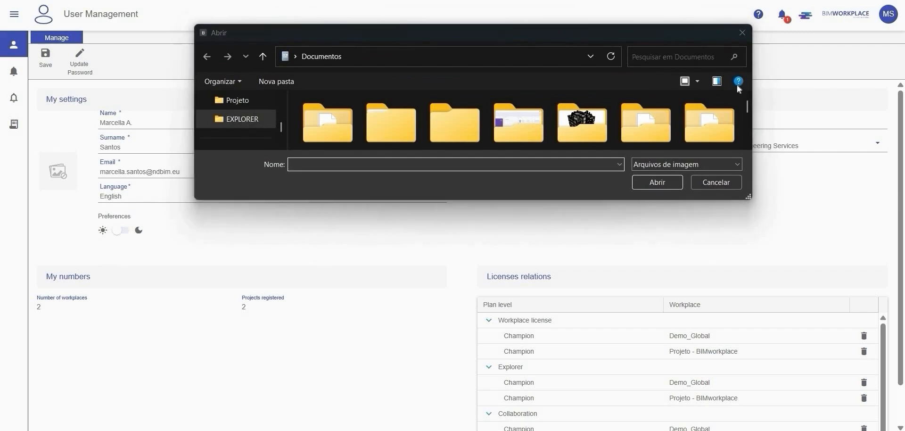
{"action": "left_click", "coordinate": [745, 34]}
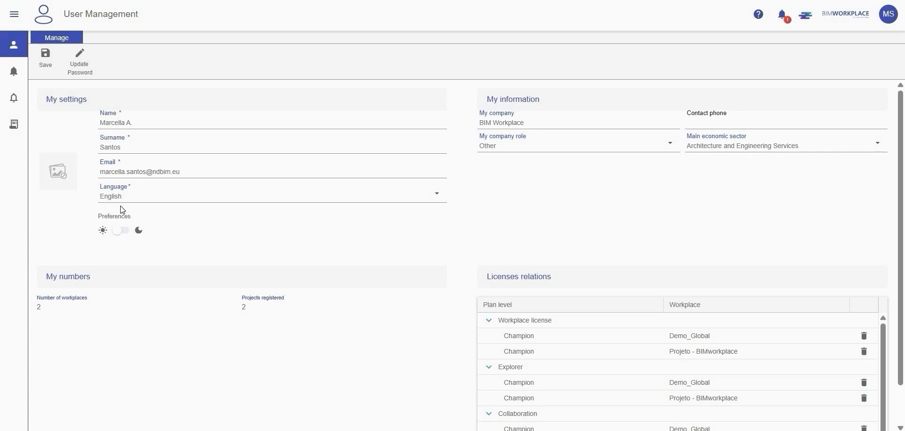
Step: Try the dark theme, switch back to the light theme and save the user settings
{"action": "left_click", "coordinate": [120, 231]}
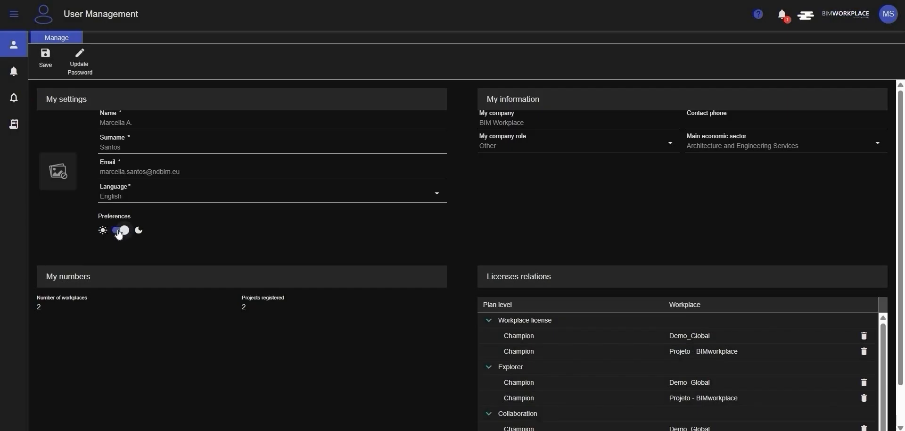
{"action": "left_click", "coordinate": [119, 231]}
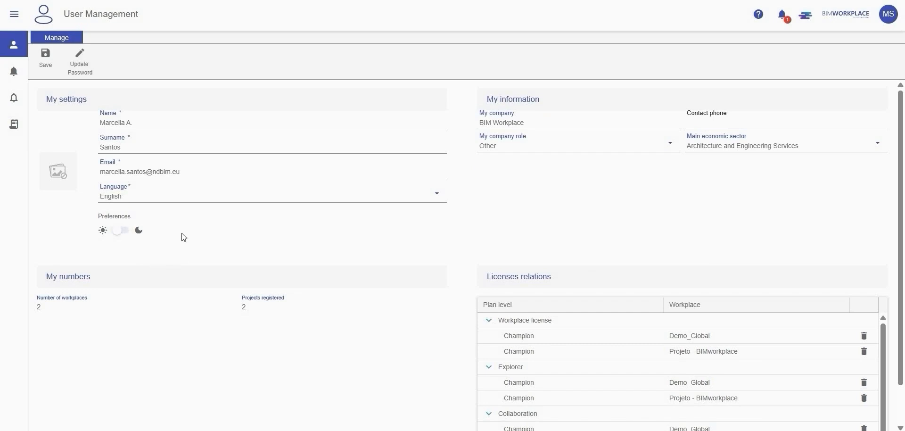
{"action": "left_click", "coordinate": [45, 61]}
Step: Examine the contact phone field, the workplace and project numbers, and the licenses relations of the account
{"action": "left_click", "coordinate": [695, 122]}
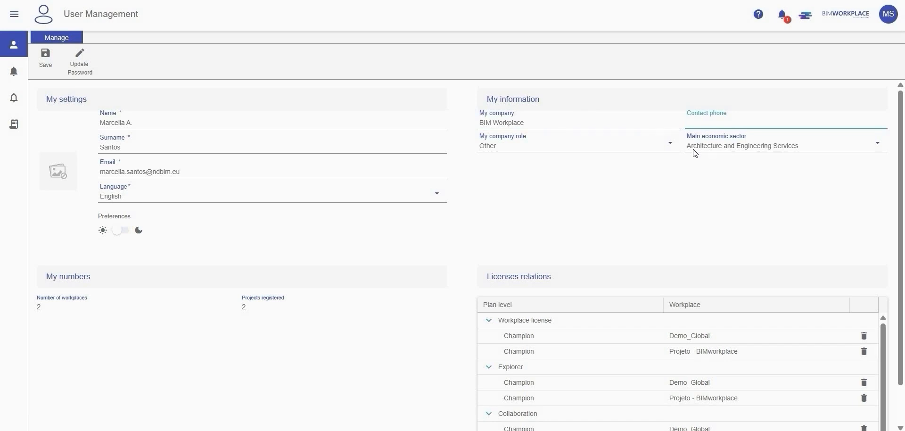
{"action": "scroll", "coordinate": [695, 153], "scroll_direction": "down", "scroll_amount": 1}
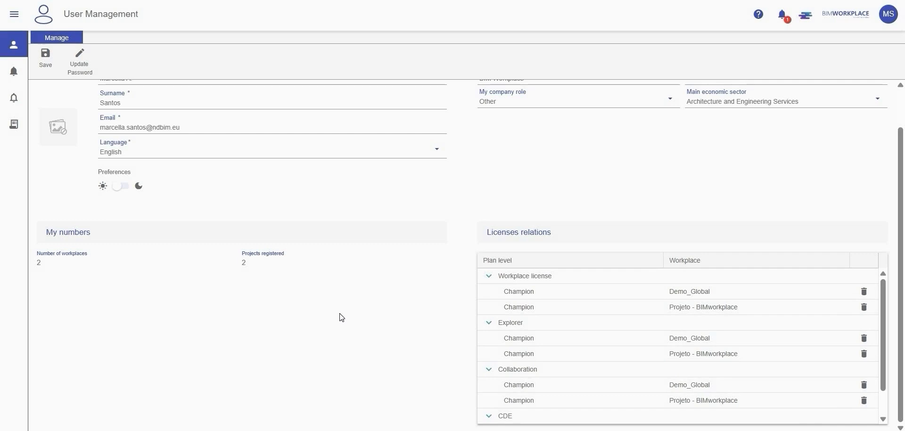
Step: Try to apply a new account password in the password update form, and close the form
{"action": "left_click", "coordinate": [79, 59]}
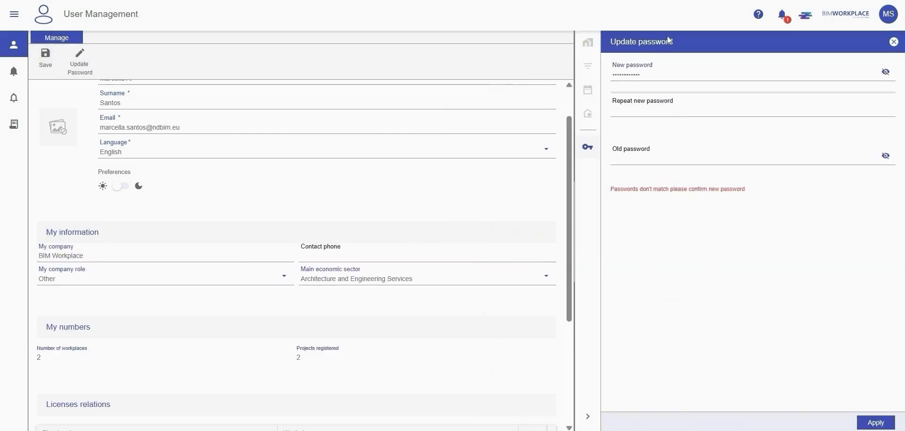
{"action": "left_click", "coordinate": [646, 81]}
{"action": "left_click", "coordinate": [644, 113]}
{"action": "left_click", "coordinate": [869, 425]}
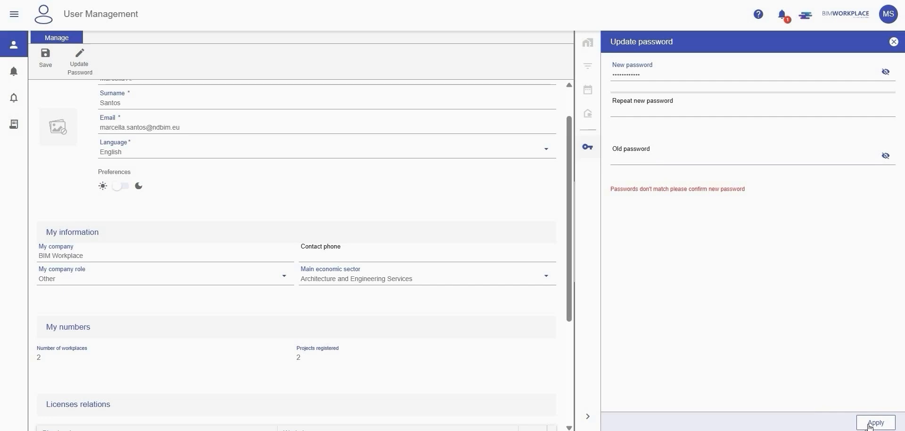
{"action": "left_click", "coordinate": [893, 42]}
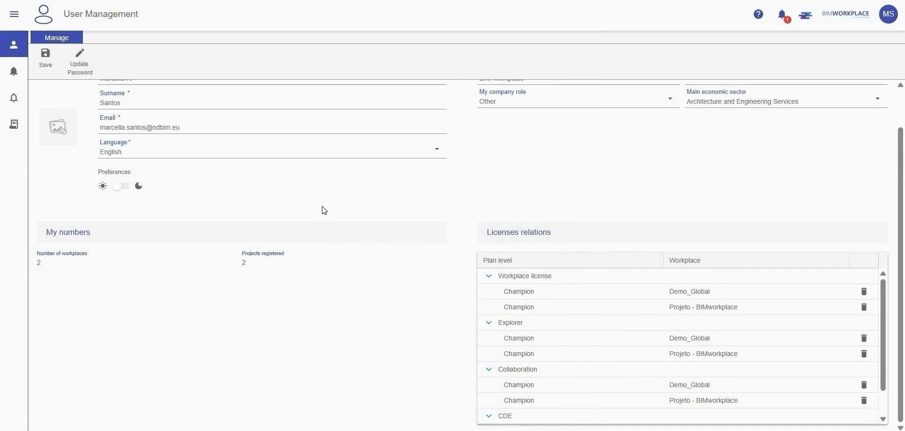
Step: In the workplace notifications, batch edit "User invited or removed from the workplace" to send emails Immediately with web notifications off
{"action": "left_click", "coordinate": [14, 71]}
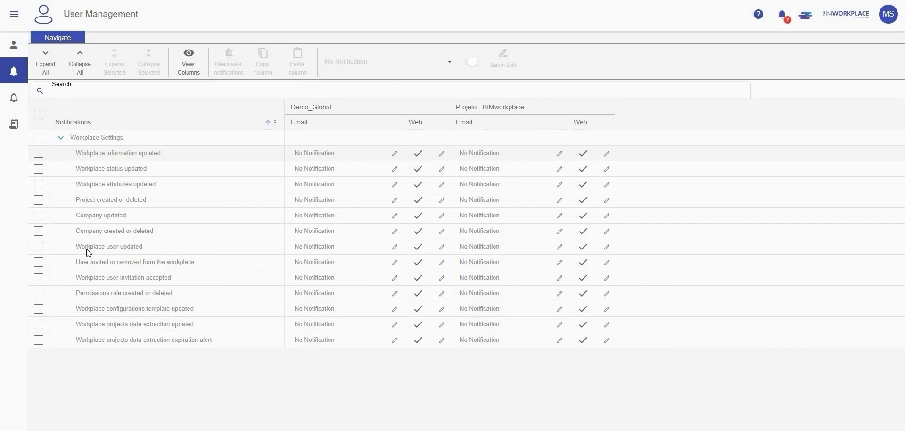
{"action": "left_click", "coordinate": [40, 263]}
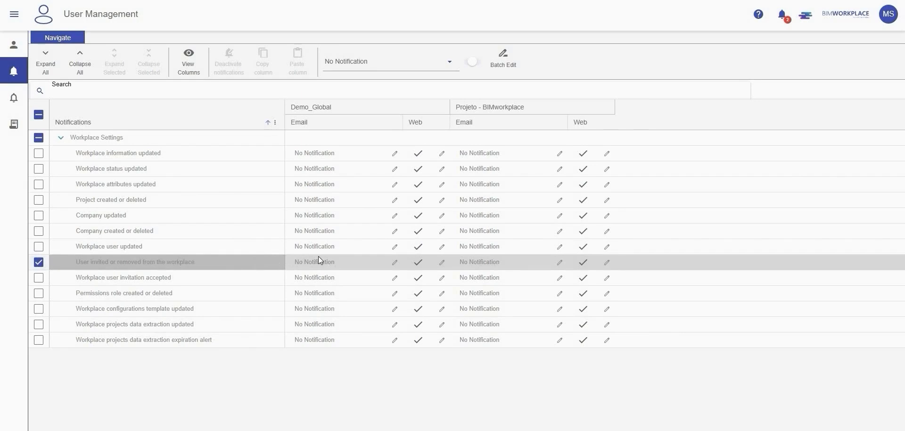
{"action": "left_click", "coordinate": [337, 61]}
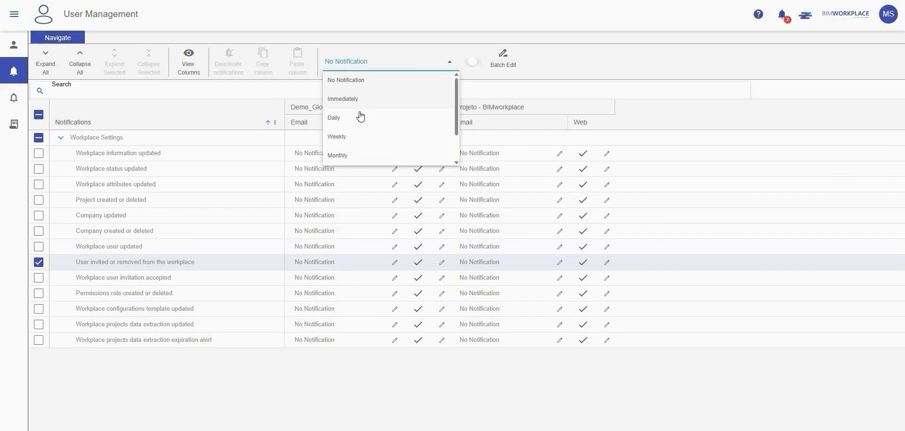
{"action": "scroll", "coordinate": [359, 123], "scroll_direction": "down", "scroll_amount": 1}
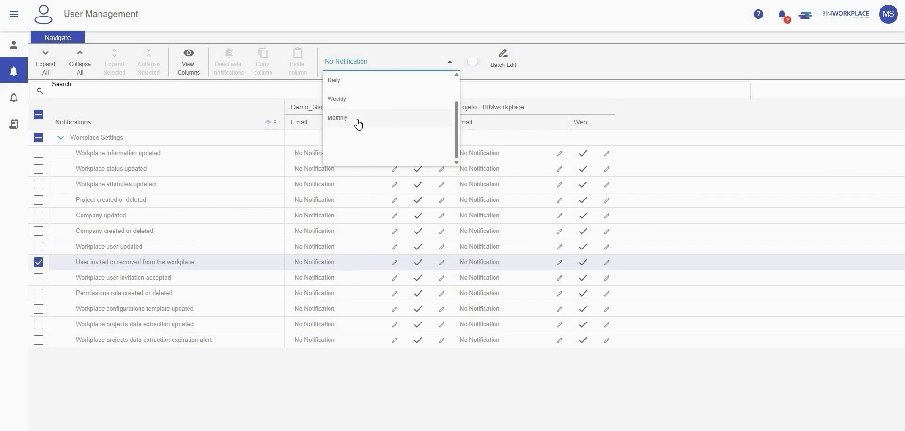
{"action": "scroll", "coordinate": [358, 123], "scroll_direction": "up", "scroll_amount": 1}
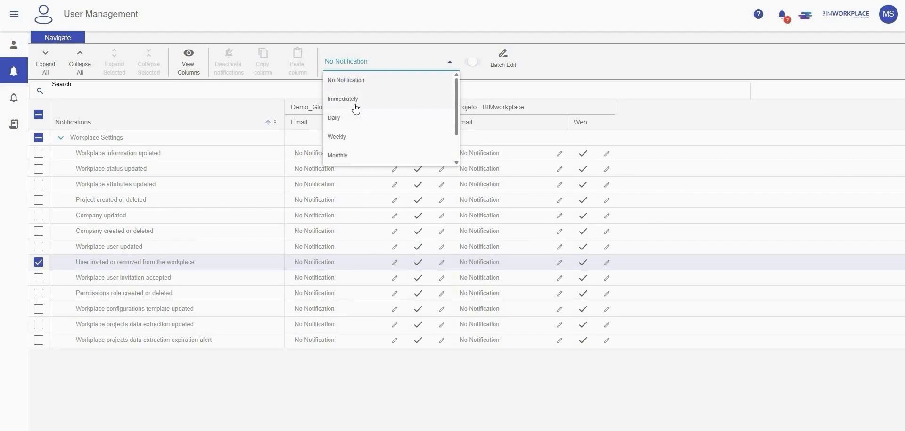
{"action": "left_click", "coordinate": [355, 108]}
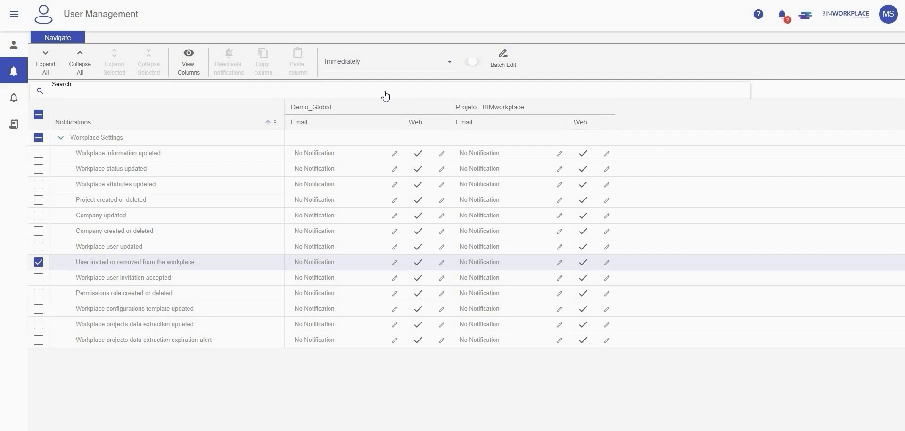
{"action": "left_click", "coordinate": [499, 69]}
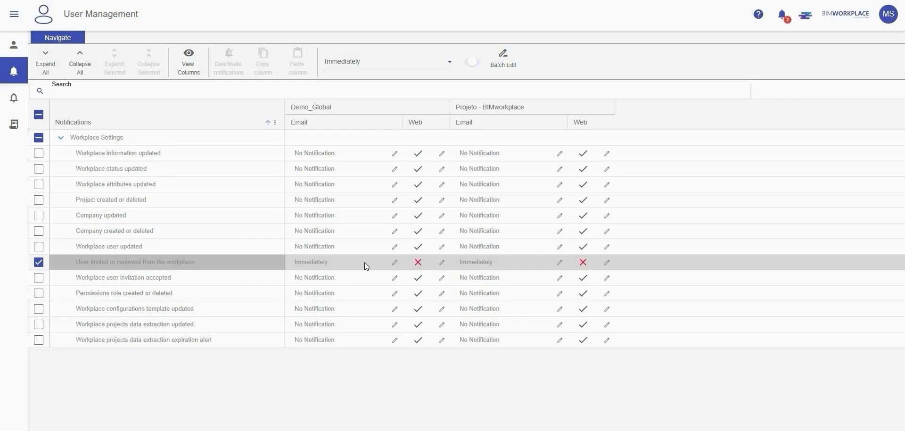
Step: Enable web notifications for "User invited or removed from the workplace" in both workplaces with a batch edit
{"action": "left_click", "coordinate": [473, 62]}
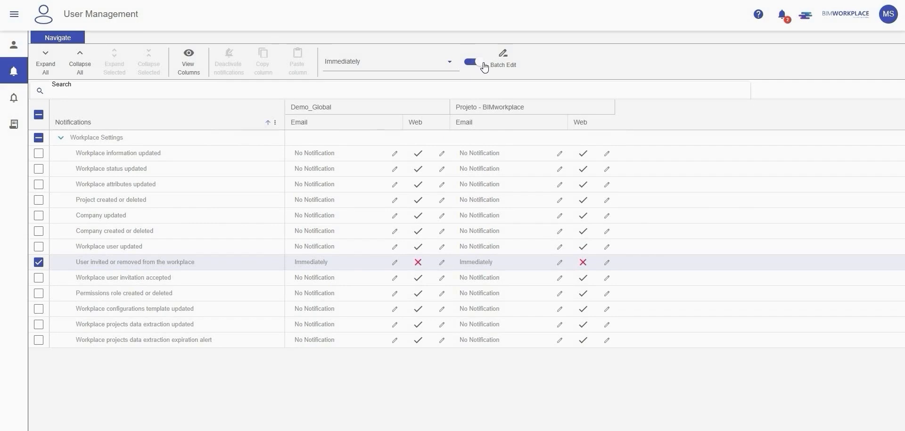
{"action": "left_click", "coordinate": [509, 66]}
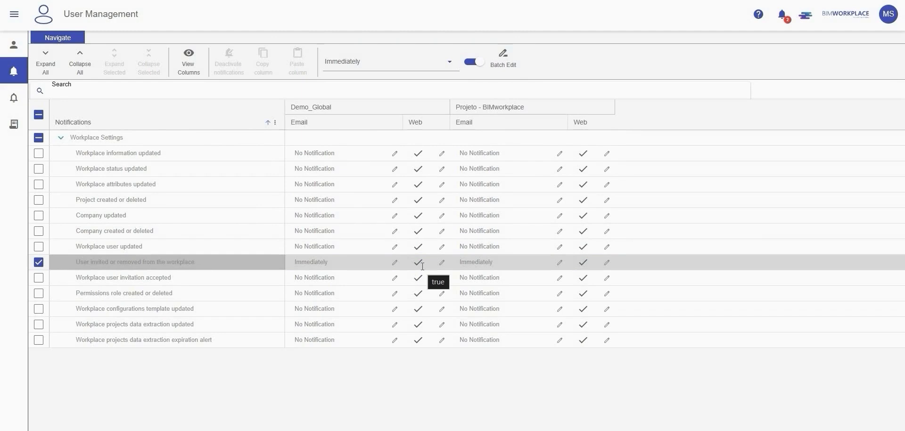
{"action": "left_click", "coordinate": [401, 263]}
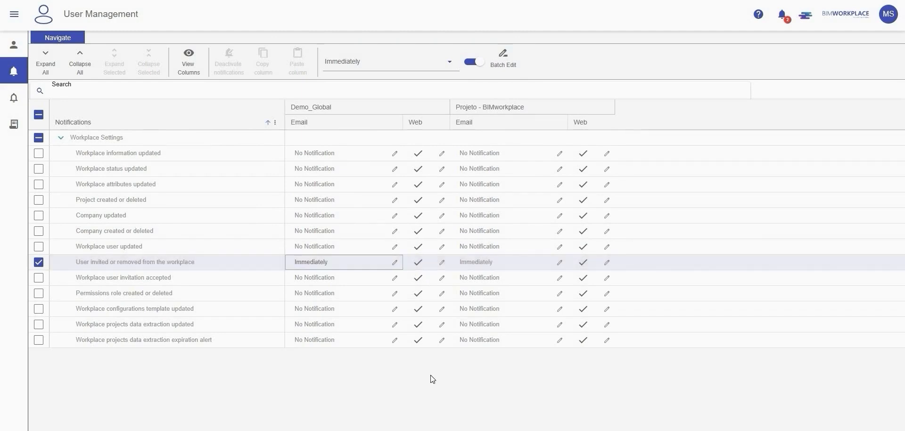
Step: Batch edit all workplace notifications to Immediately by email with web notifications on, and clear the selection
{"action": "left_click", "coordinate": [38, 114]}
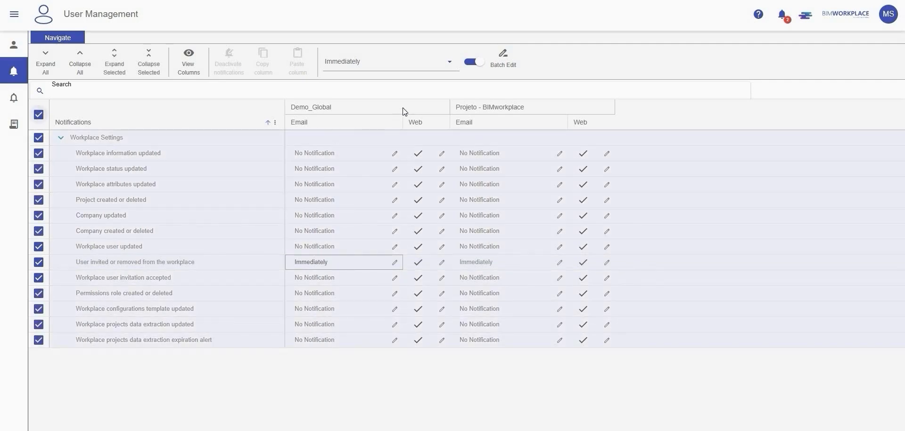
{"action": "left_click", "coordinate": [498, 68]}
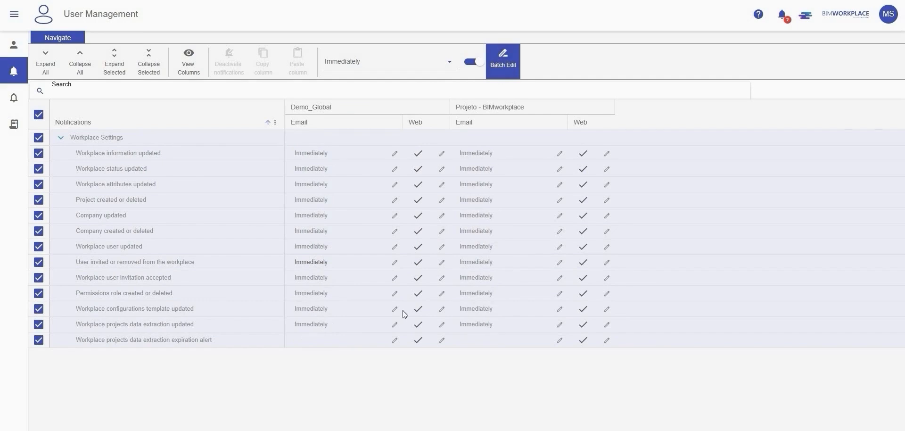
{"action": "left_click", "coordinate": [39, 115]}
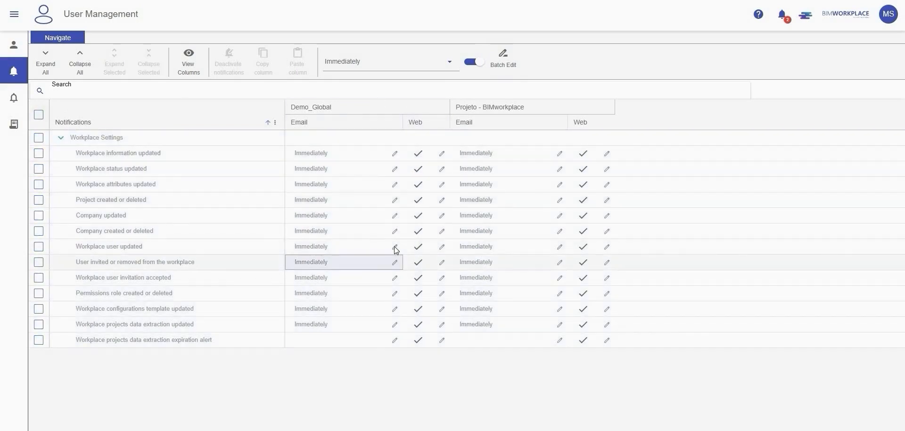
Step: For "Workplace user updated" in Demo_Global, set the email notification to Daily and turn off the web notification
{"action": "left_click", "coordinate": [396, 246]}
{"action": "left_click", "coordinate": [392, 300]}
{"action": "left_click", "coordinate": [442, 247]}
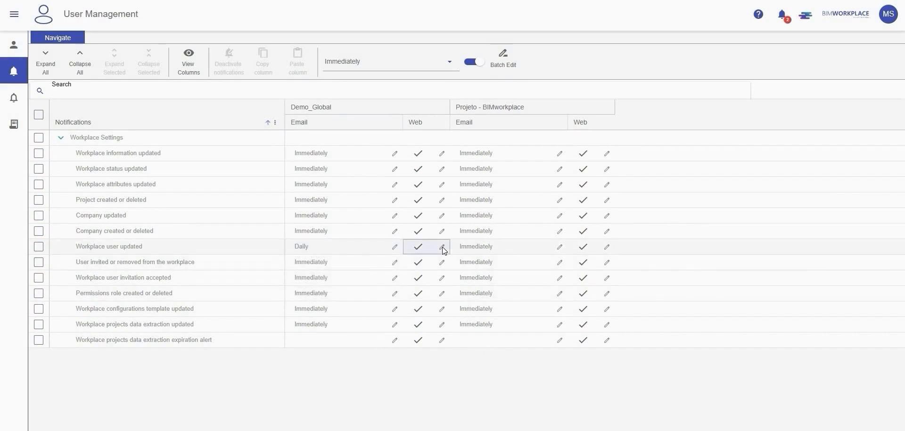
{"action": "left_click", "coordinate": [411, 246]}
{"action": "left_click", "coordinate": [476, 378]}
Step: Hide the Demo_Global columns in the workplace notifications table
{"action": "left_click", "coordinate": [191, 63]}
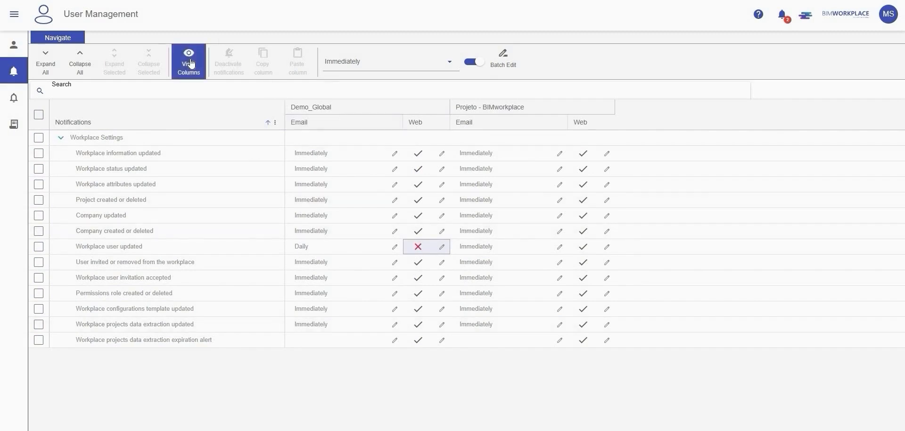
{"action": "left_click", "coordinate": [190, 62]}
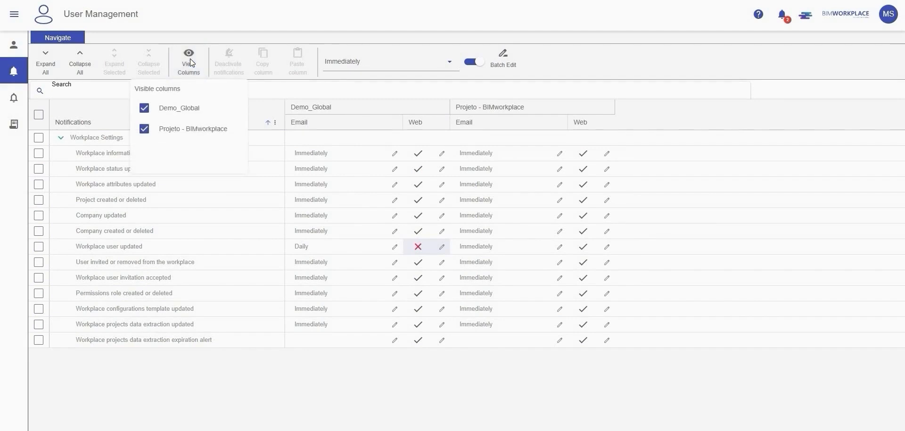
{"action": "left_click", "coordinate": [144, 109]}
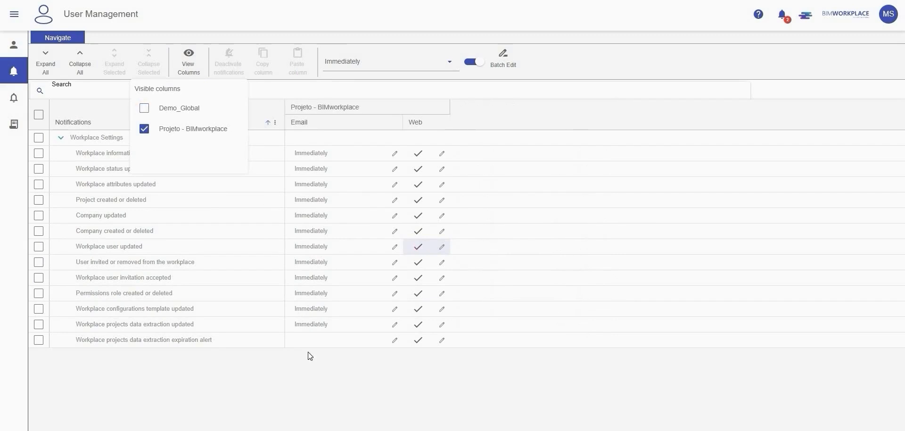
{"action": "left_click", "coordinate": [309, 373]}
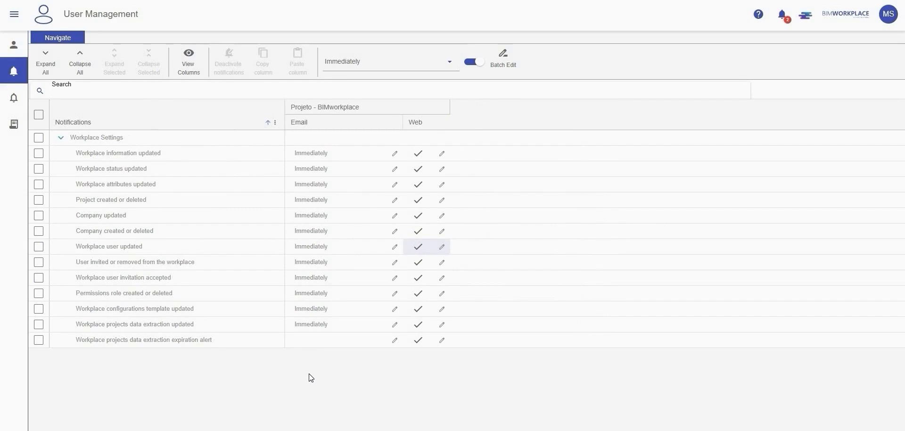
Step: Show the Demo_Global columns again in the workplace notifications table
{"action": "left_click", "coordinate": [189, 61]}
{"action": "left_click", "coordinate": [144, 108]}
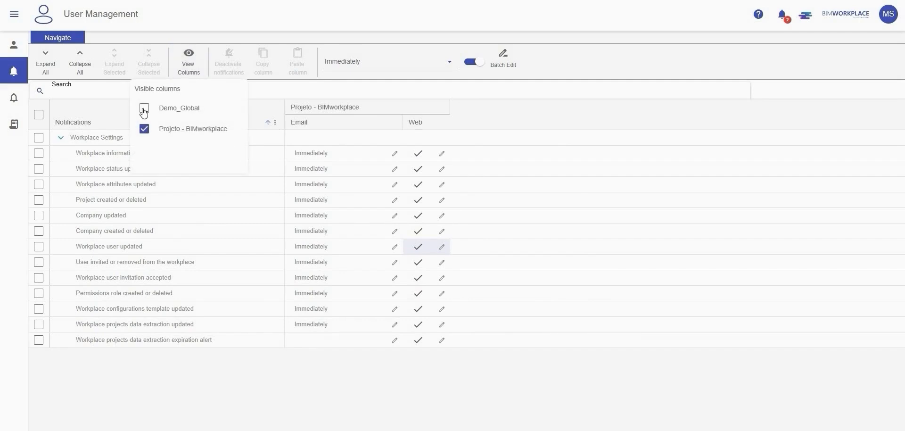
{"action": "left_click", "coordinate": [283, 384]}
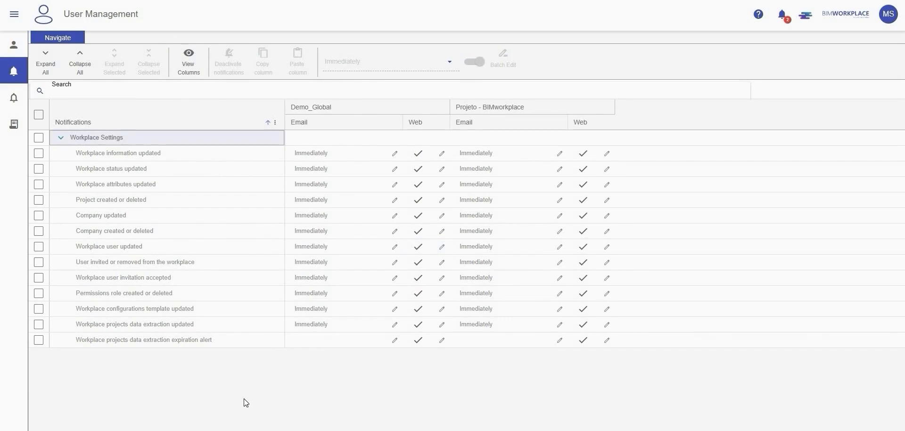
Step: Open the project notification settings and switch the workplace to Projeto - BIMworkplace
{"action": "left_click", "coordinate": [21, 98]}
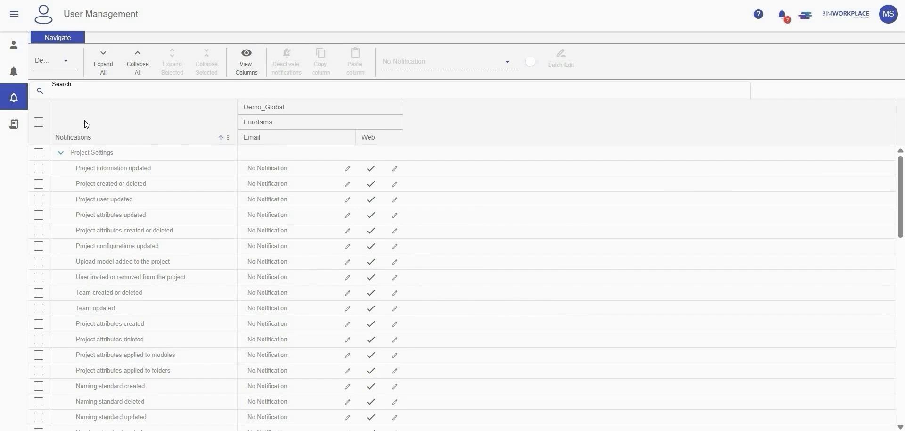
{"action": "left_click", "coordinate": [68, 59]}
{"action": "left_click", "coordinate": [64, 100]}
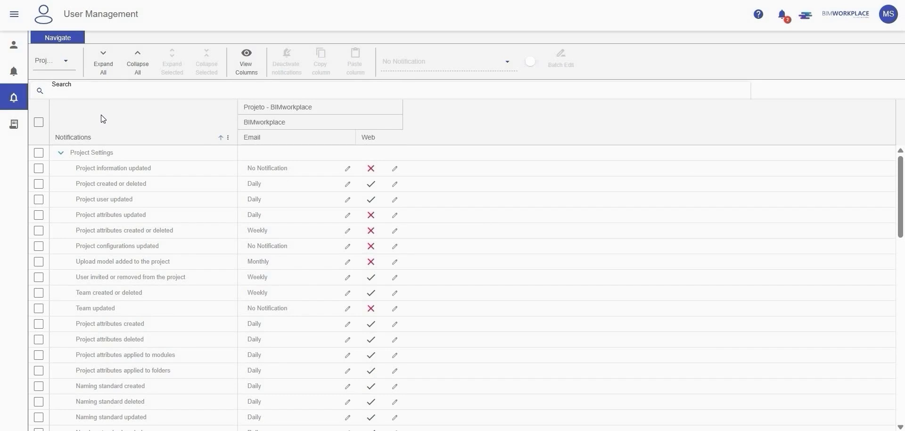
Step: Batch edit all Project Settings notifications of the BIMworkplace project to Immediately by email with web notifications on
{"action": "left_click", "coordinate": [39, 169]}
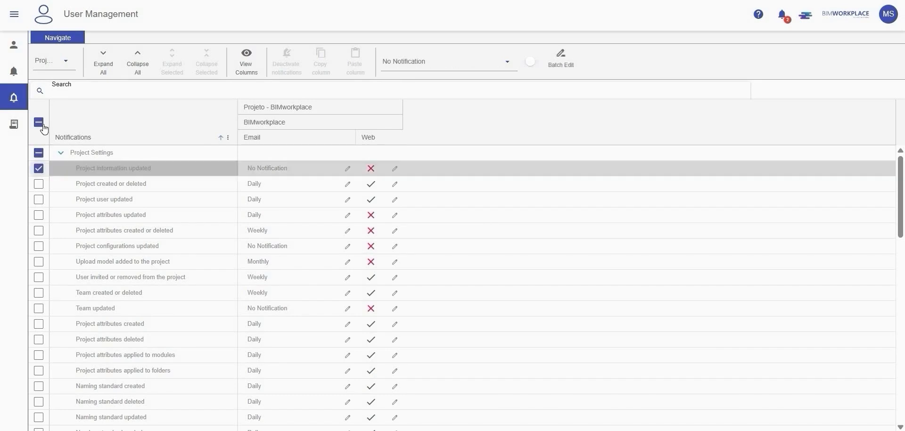
{"action": "left_click", "coordinate": [39, 155]}
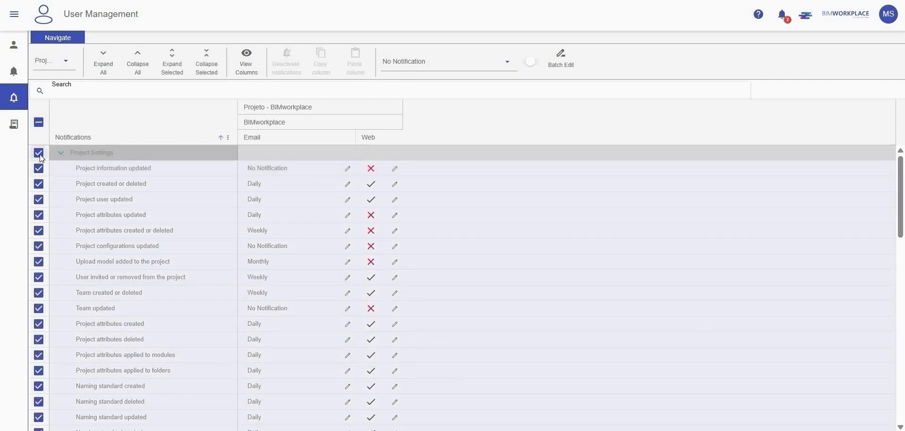
{"action": "scroll", "coordinate": [40, 159], "scroll_direction": "down", "scroll_amount": 8}
{"action": "scroll", "coordinate": [40, 160], "scroll_direction": "up", "scroll_amount": 8}
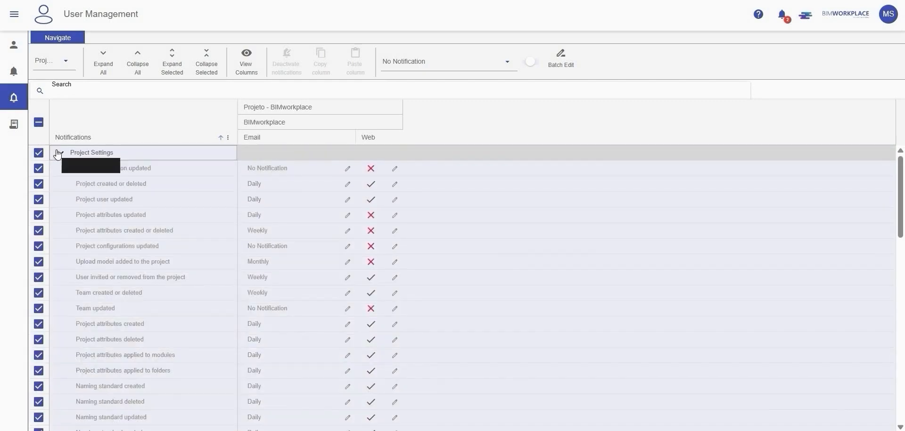
{"action": "left_click", "coordinate": [59, 153]}
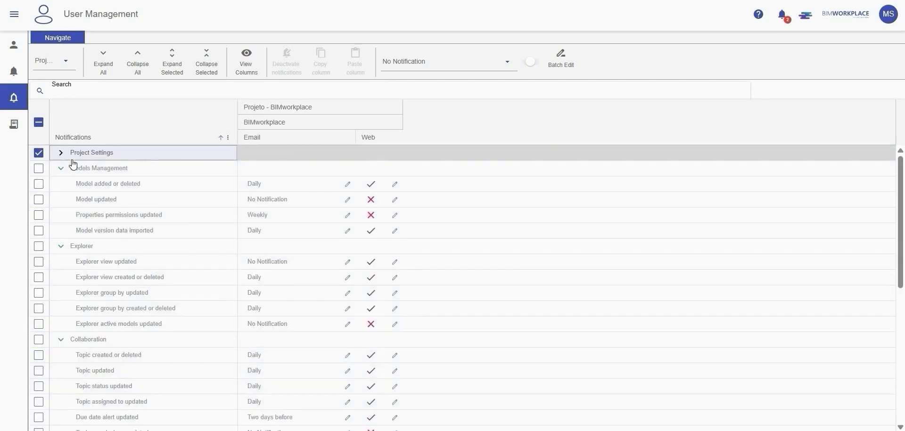
{"action": "left_click", "coordinate": [426, 64]}
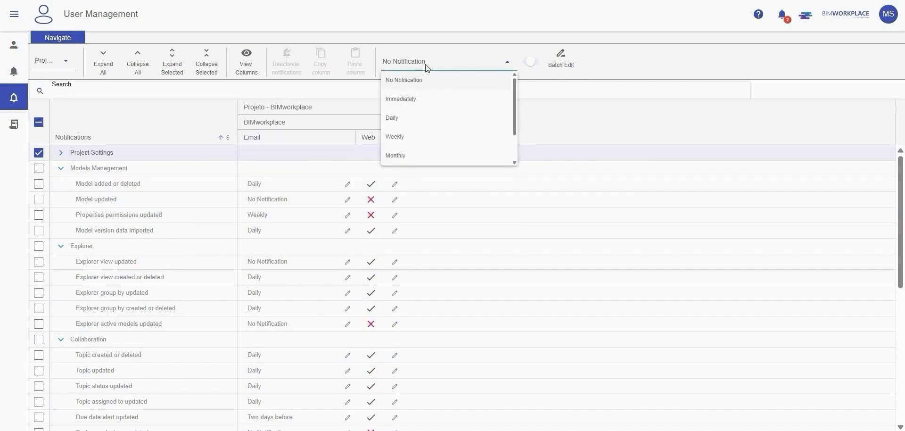
{"action": "left_click", "coordinate": [423, 101]}
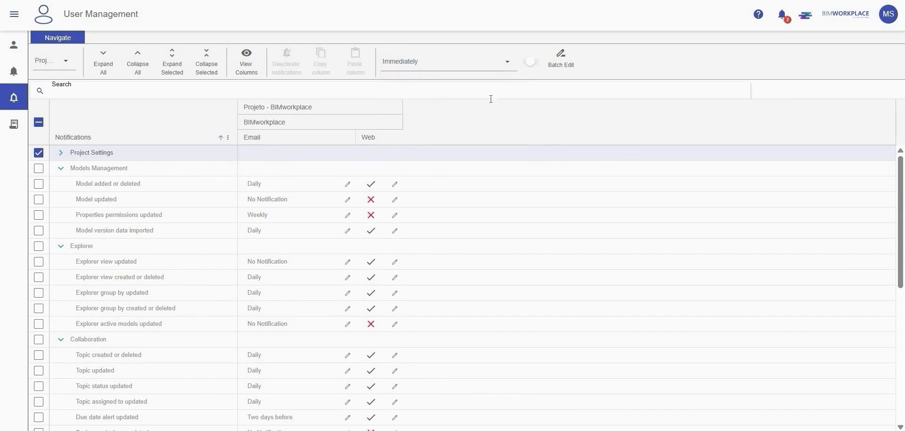
{"action": "left_click", "coordinate": [531, 63]}
{"action": "left_click", "coordinate": [561, 65]}
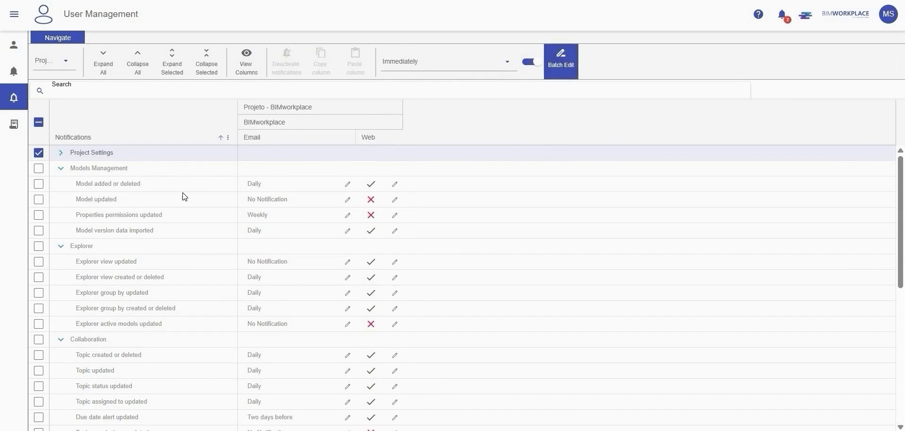
{"action": "left_click", "coordinate": [141, 148]}
{"action": "left_click", "coordinate": [141, 148]}
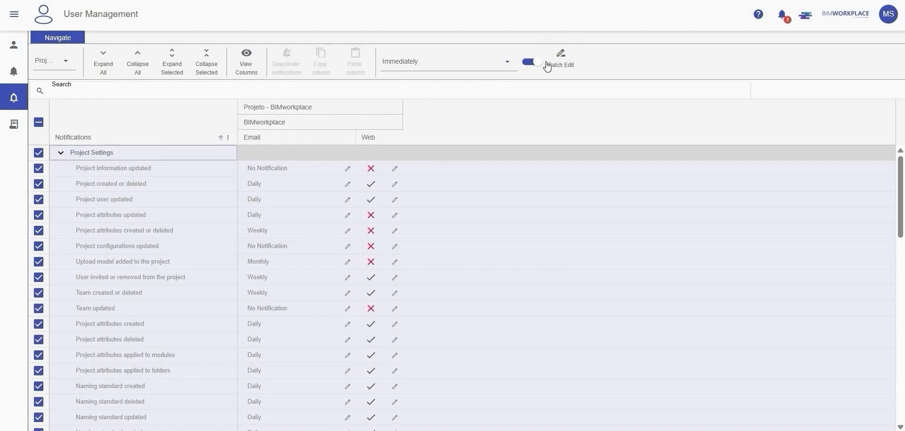
{"action": "left_click", "coordinate": [560, 63]}
{"action": "left_click", "coordinate": [560, 63]}
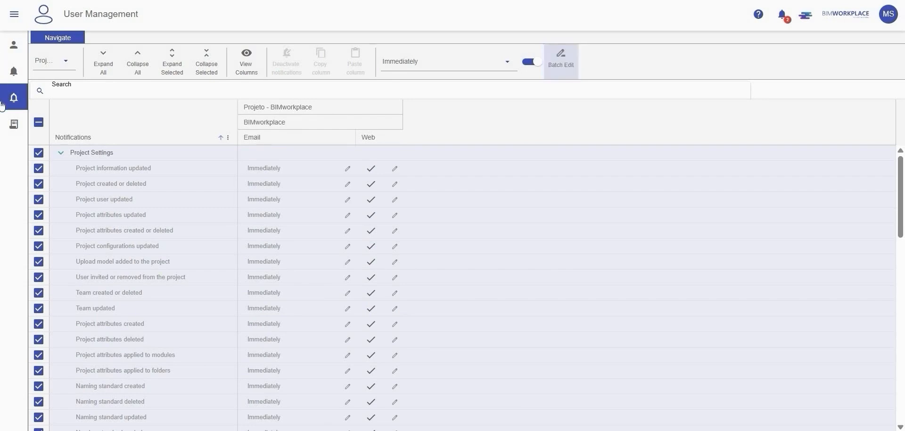
Step: Open the received notifications, include the already read ones, and mark the new topic and naming standard notifications as read
{"action": "left_click", "coordinate": [4, 124]}
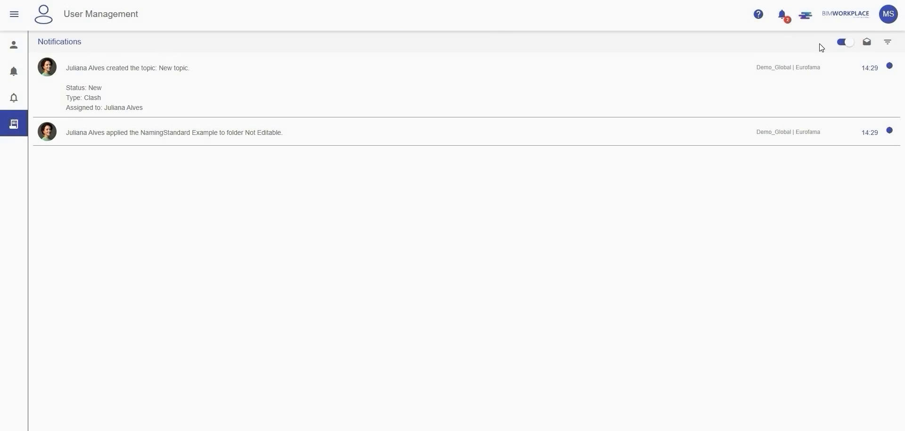
{"action": "left_click", "coordinate": [849, 47]}
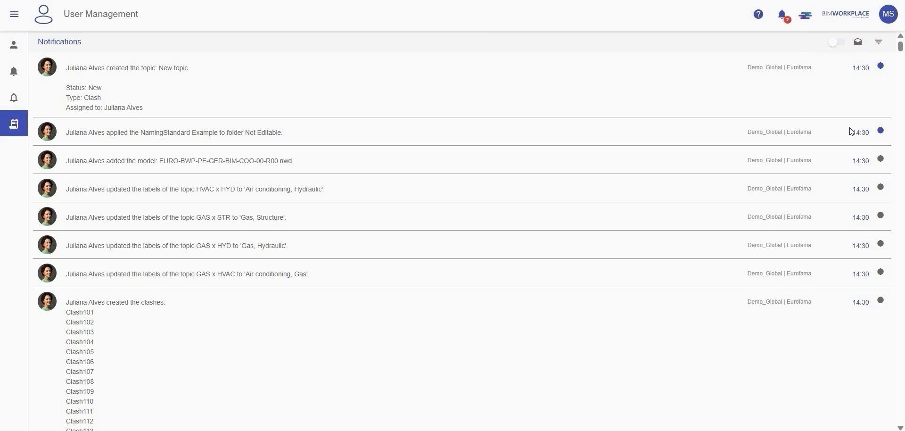
{"action": "left_click", "coordinate": [881, 66]}
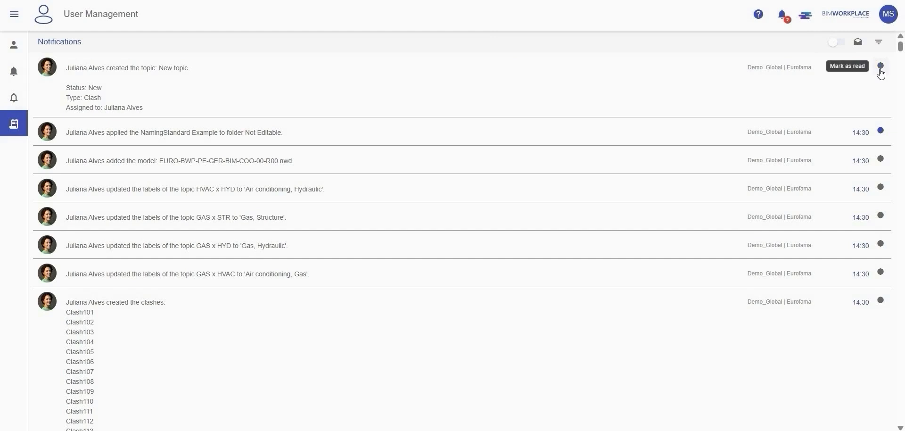
{"action": "left_click", "coordinate": [880, 132]}
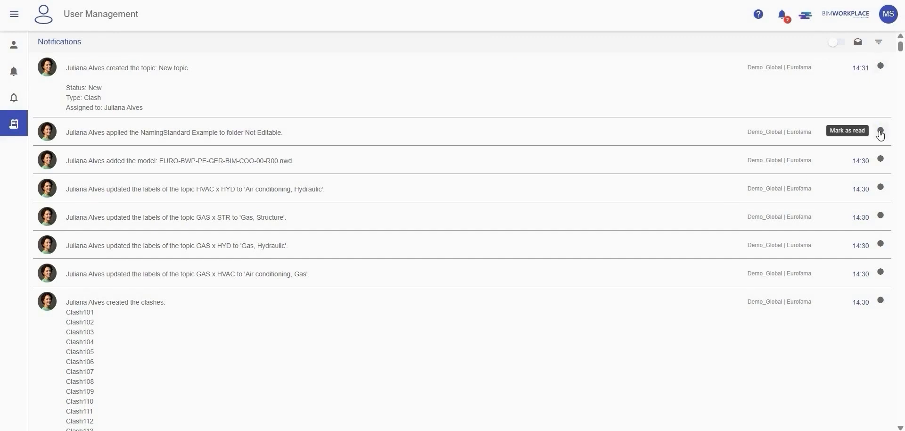
Step: Filter the received notifications by workplace to exclude Demo_Global
{"action": "left_click", "coordinate": [878, 43]}
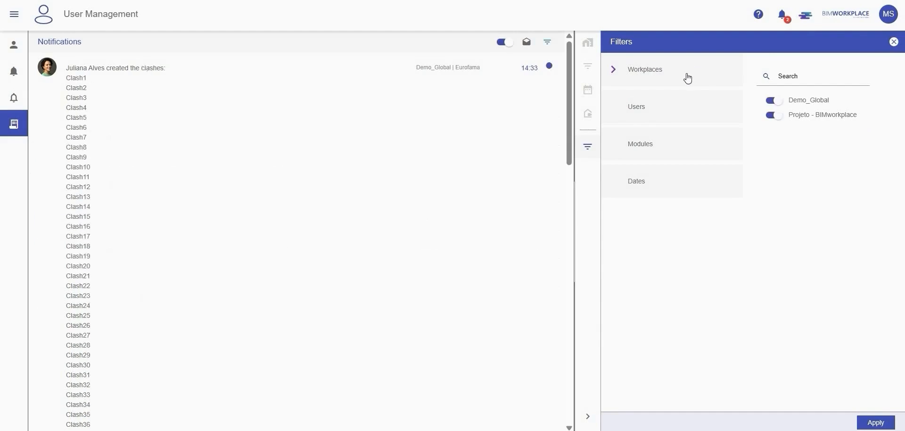
{"action": "left_click", "coordinate": [775, 100]}
{"action": "left_click", "coordinate": [777, 103]}
{"action": "left_click", "coordinate": [775, 100]}
{"action": "left_click", "coordinate": [876, 424]}
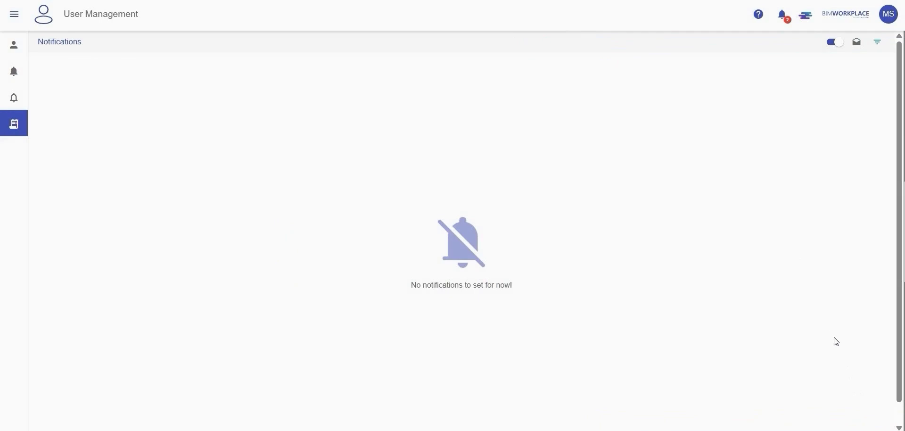
Step: Include Demo_Global again in the workplace filter of the received notifications
{"action": "left_click", "coordinate": [879, 42]}
{"action": "left_click", "coordinate": [773, 100]}
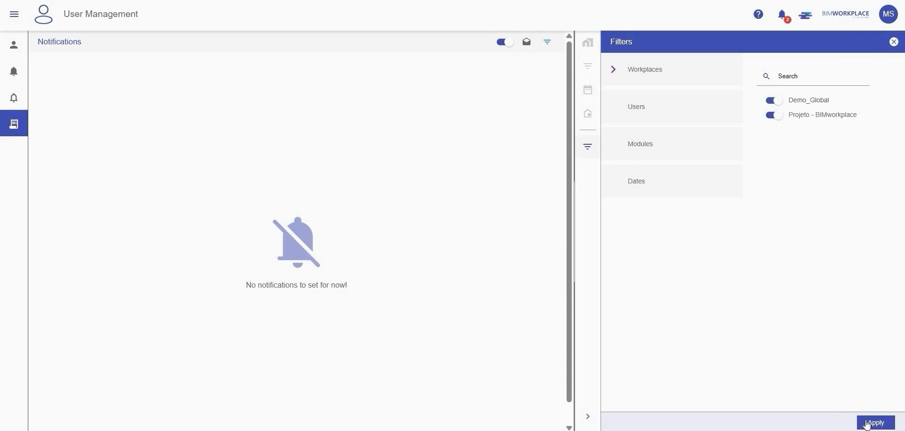
{"action": "left_click", "coordinate": [875, 423]}
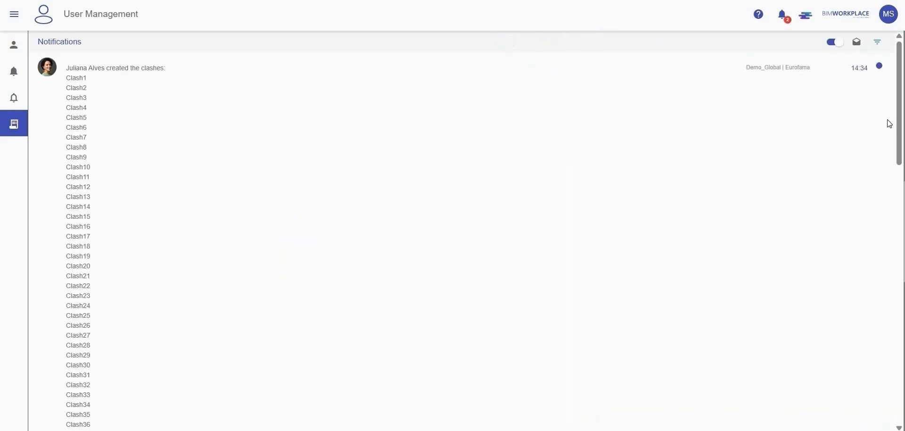